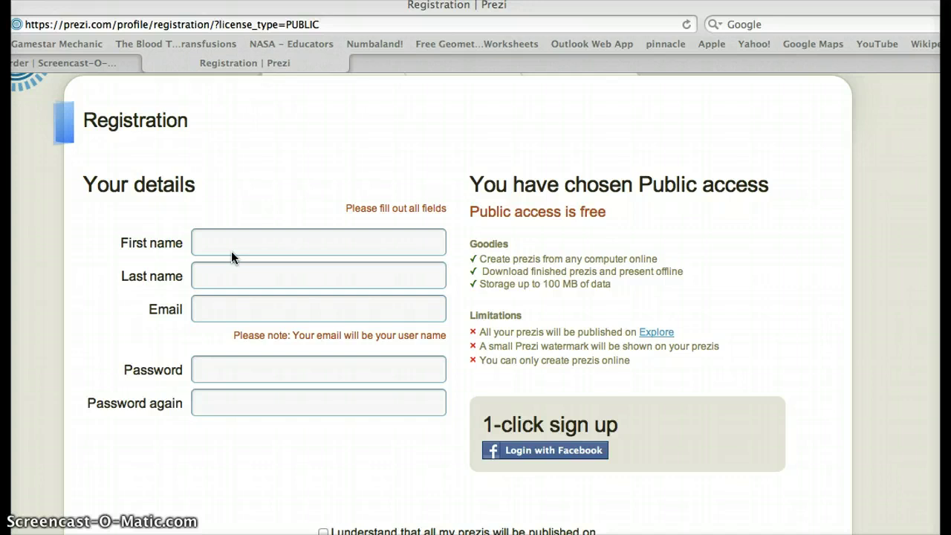
- Fill in the registrant's first and last name, then accept that prezis are published publicly
click(194, 203)
click(228, 250)
click(209, 242)
click(188, 243)
click(216, 245)
click(217, 208)
click(214, 232)
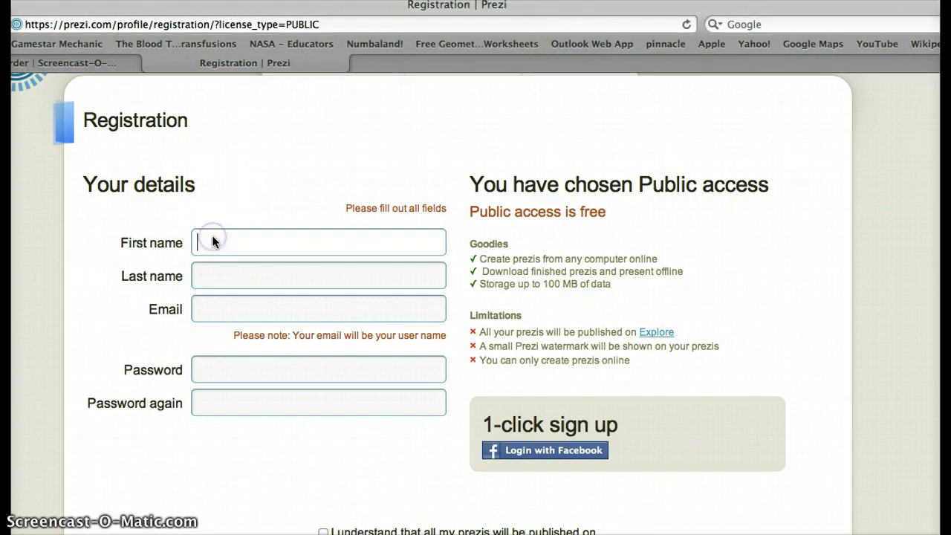
text(Luis)
key(Tab)
text(Luna)
key(Tab)
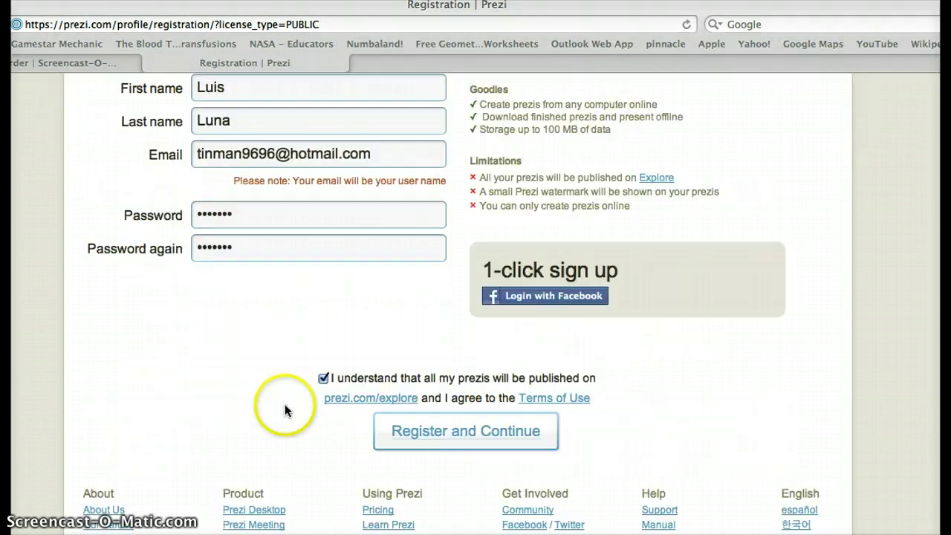
click(349, 367)
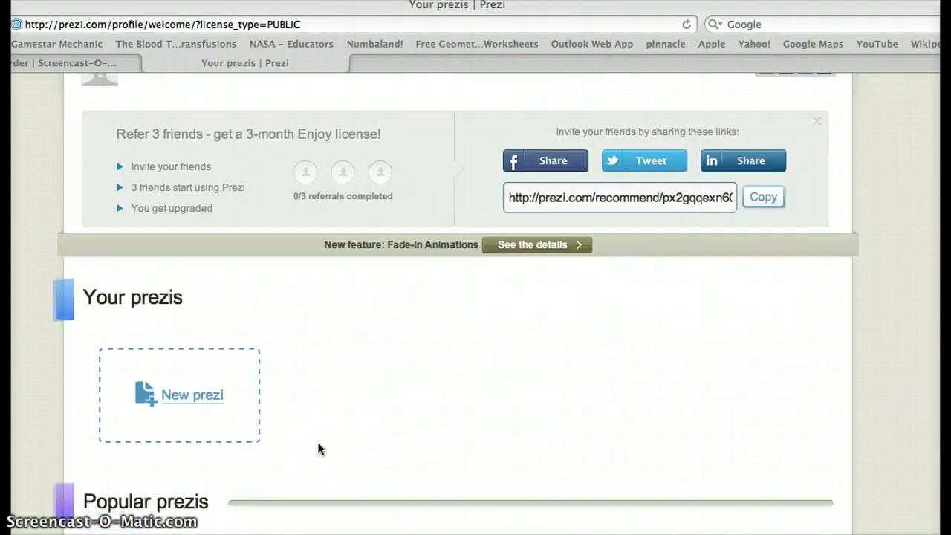
- Create a new prezi titled 'Volcanoes by' followed by the author's name
click(298, 362)
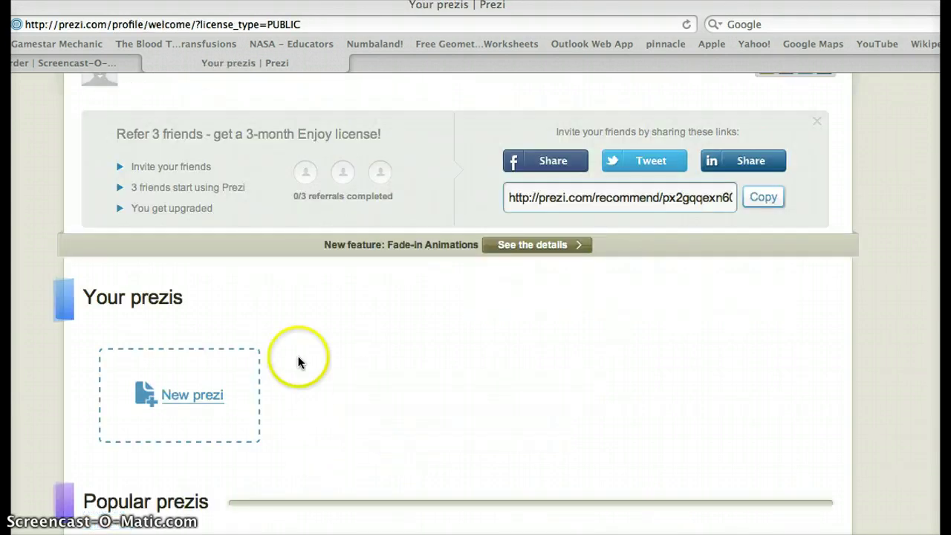
click(183, 394)
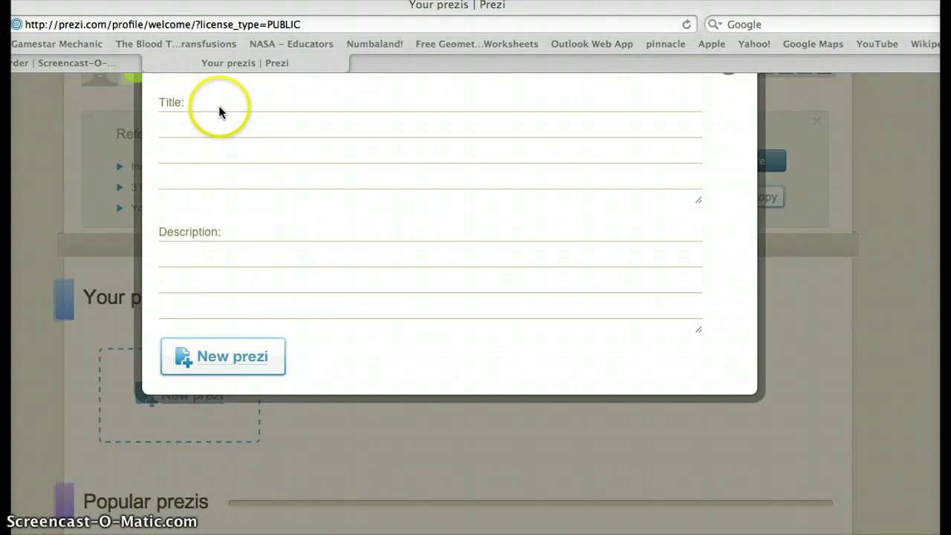
text(Volcanoe)
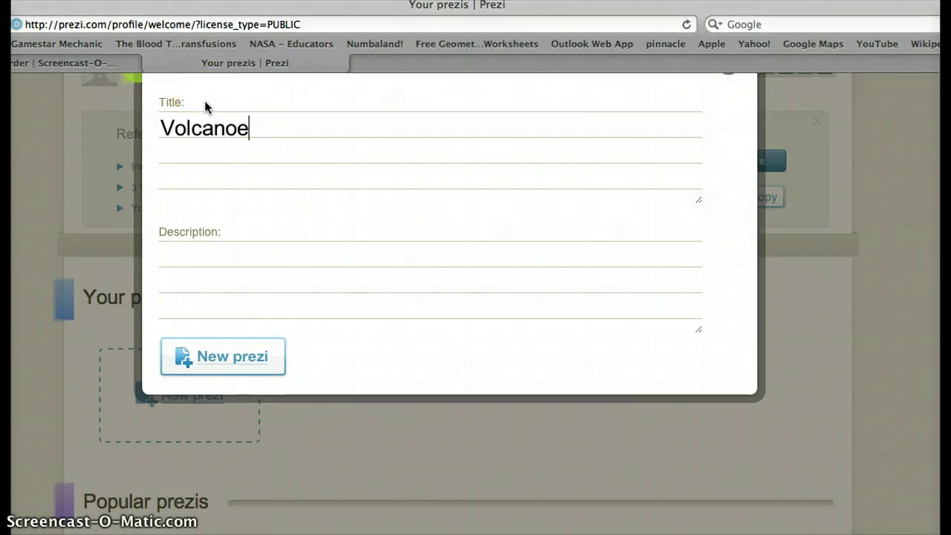
text(s by Luis Luna)
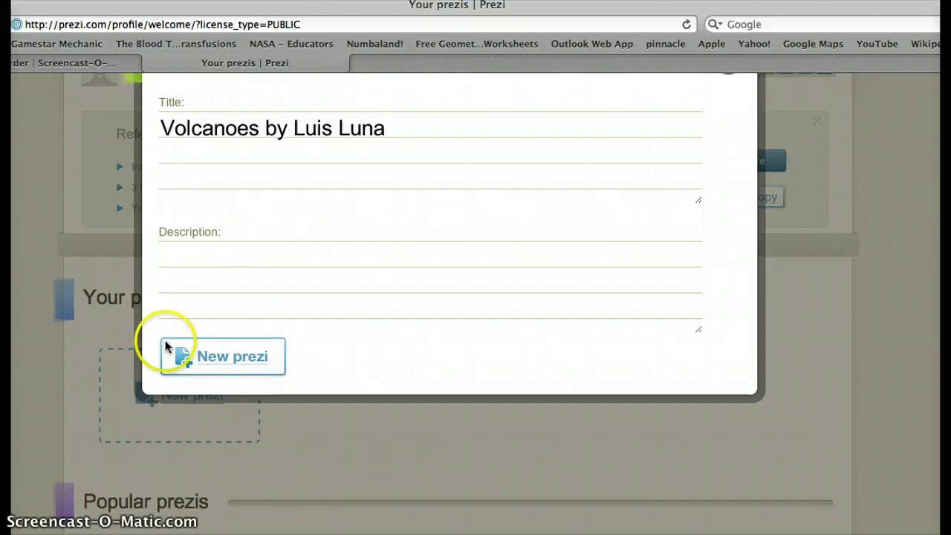
click(229, 366)
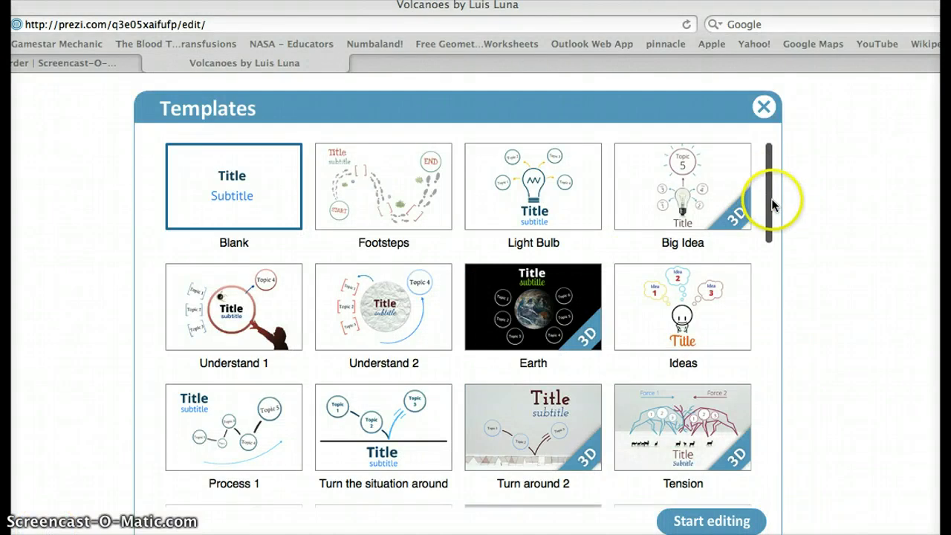
- Scroll the template list and start editing with the Perspective template
click(769, 234)
drag(769, 234, 751, 346)
click(526, 301)
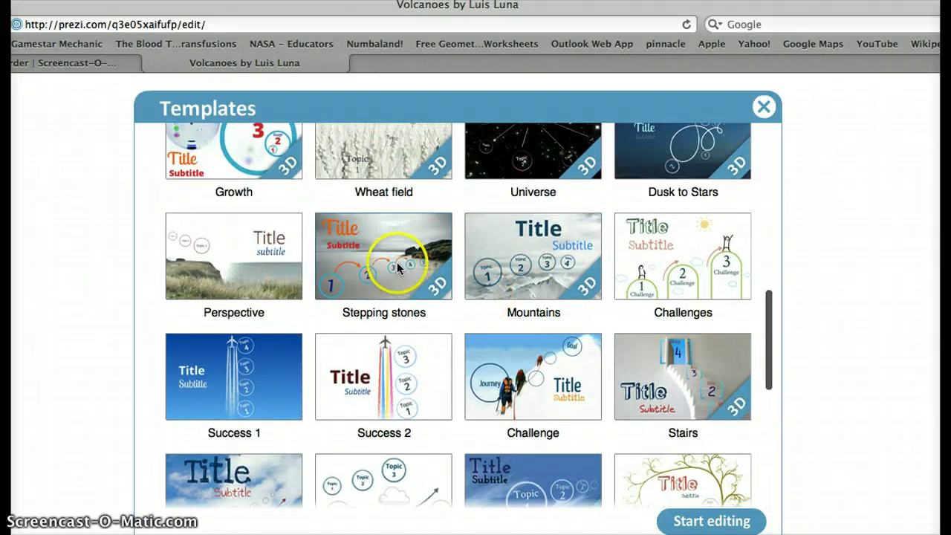
click(273, 267)
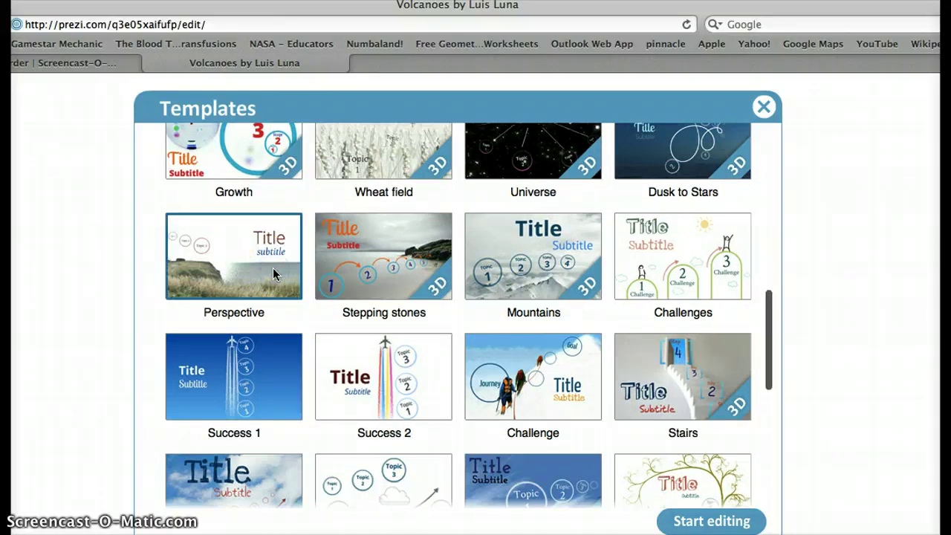
click(691, 516)
- Insert the labelled cone cross-section from a web image search for 'Composite Volcano'
click(382, 336)
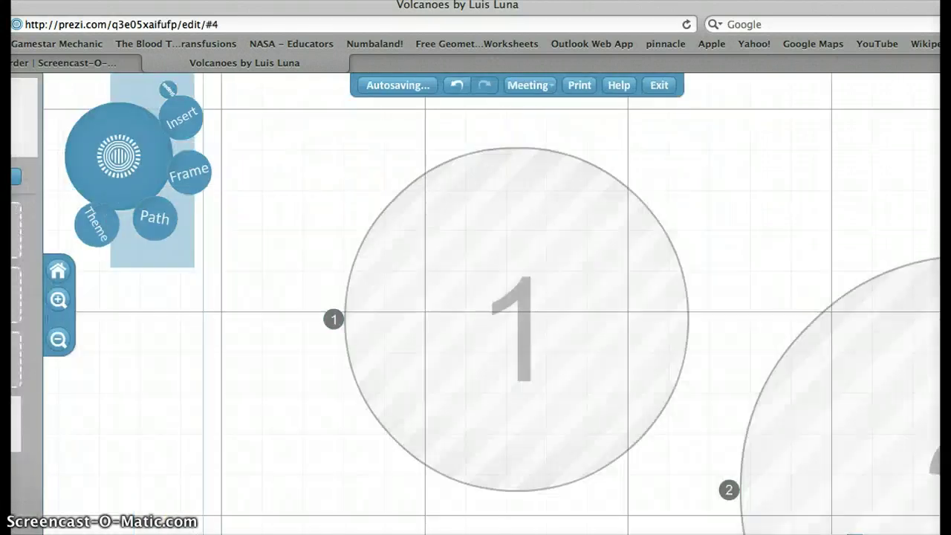
click(230, 120)
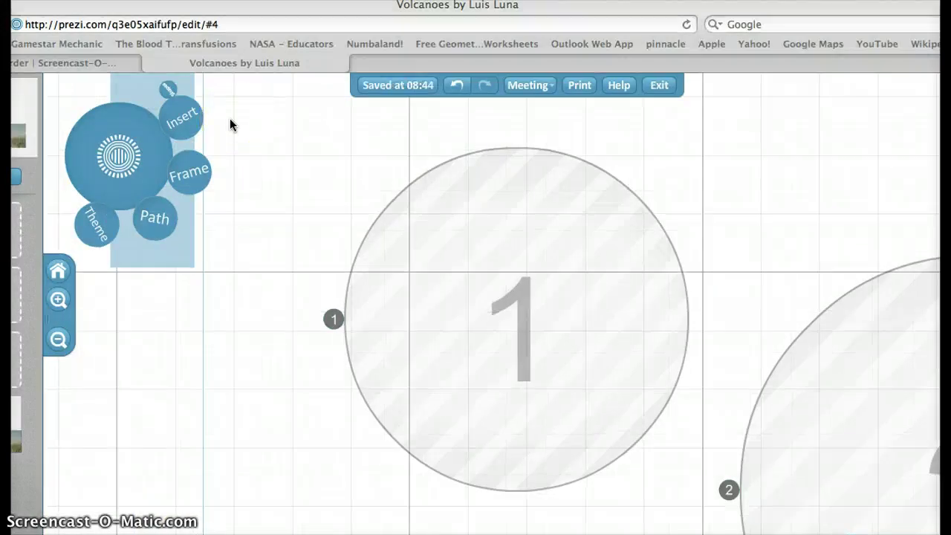
click(198, 135)
click(188, 113)
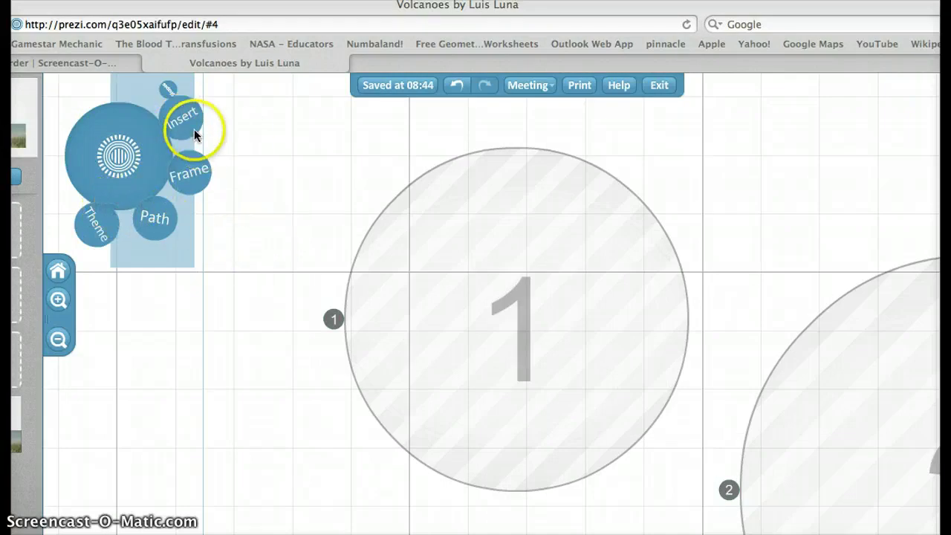
click(183, 125)
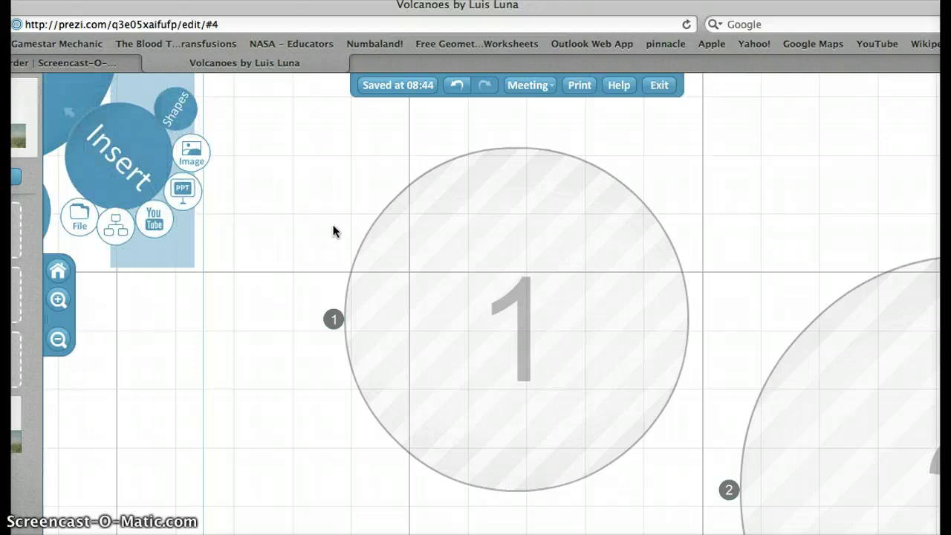
click(201, 156)
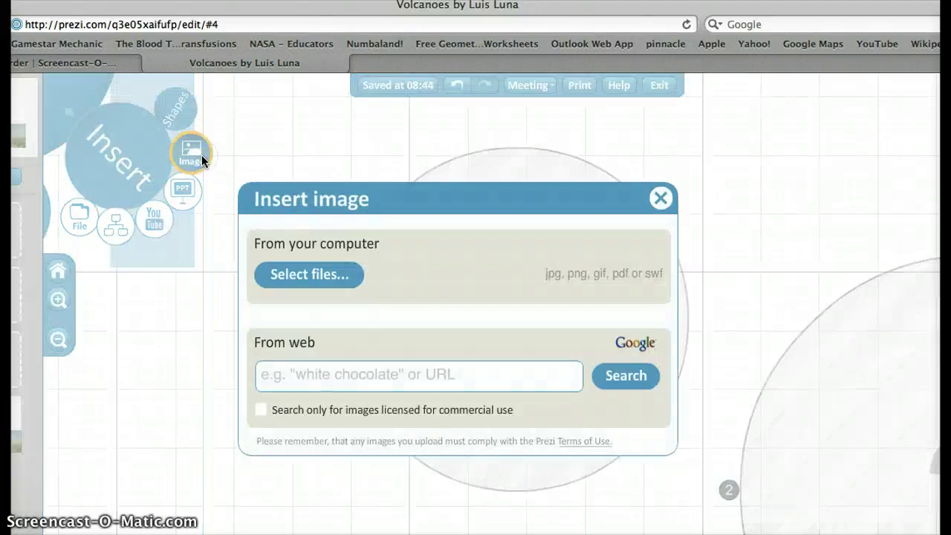
click(384, 380)
text(Composite Volcano)
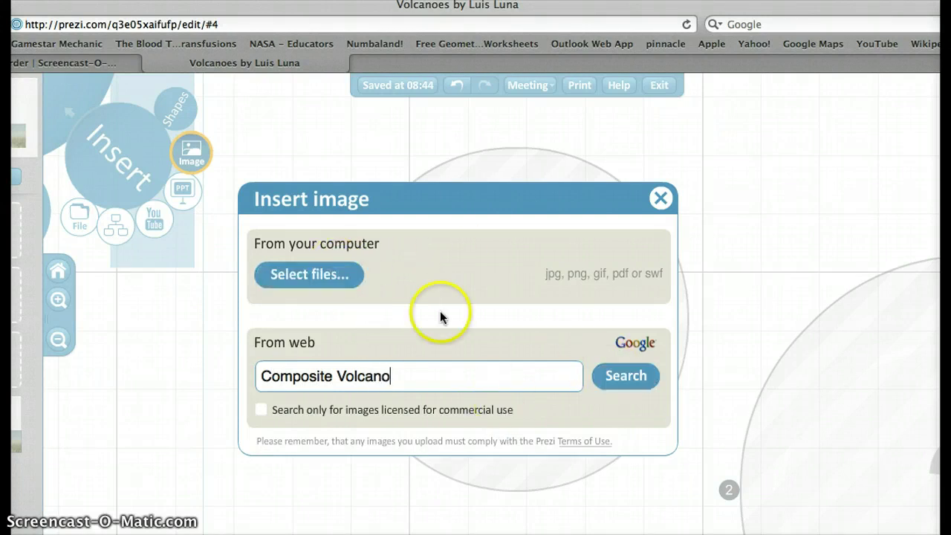
click(626, 381)
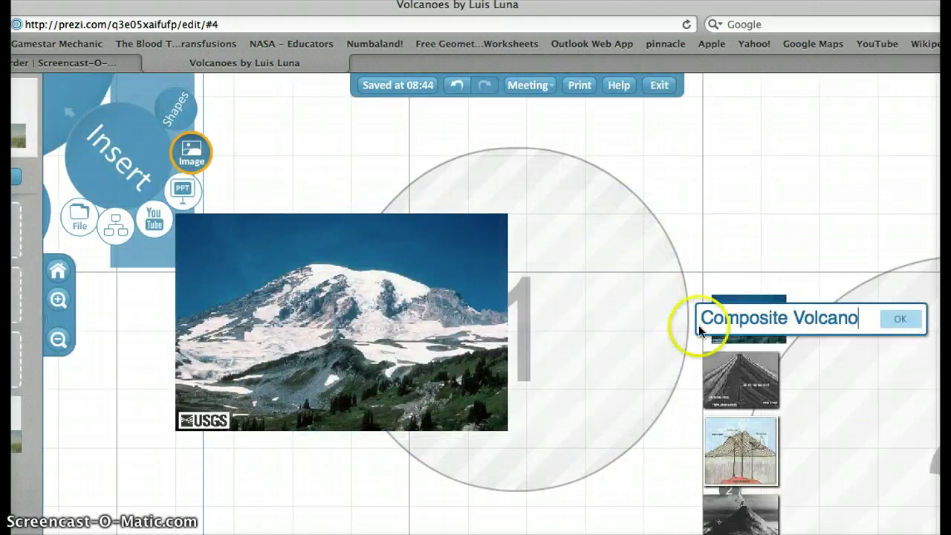
click(736, 381)
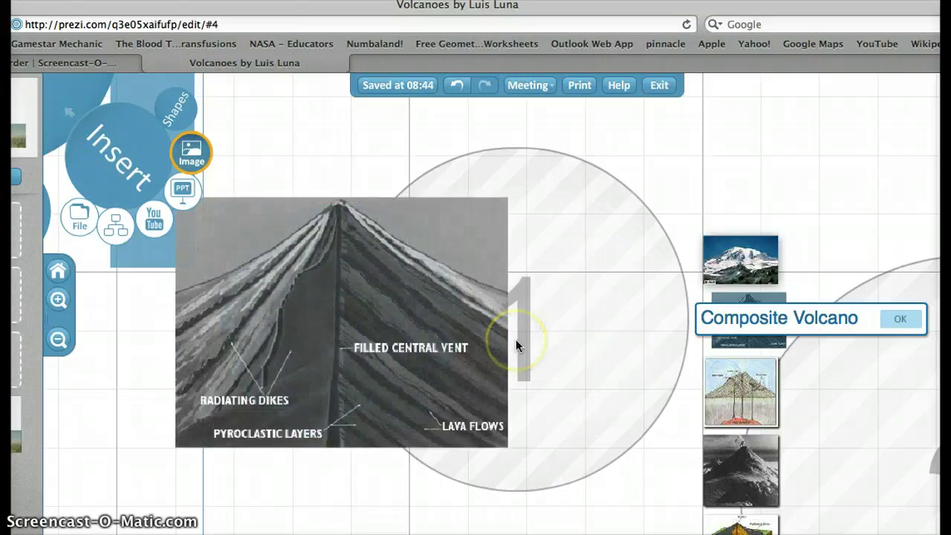
click(903, 319)
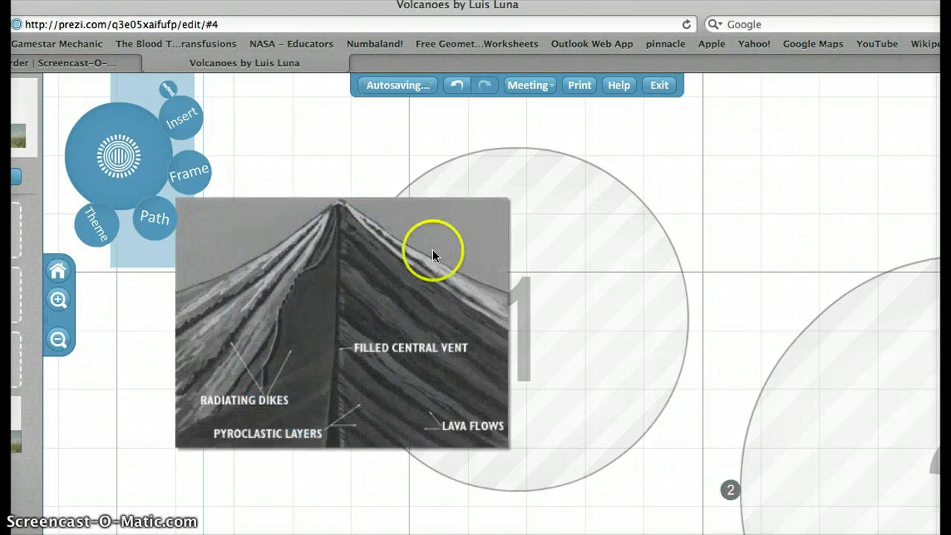
- Move the volcano image onto circle 1, rotate it upright and shrink it to fit
drag(440, 251, 616, 244)
click(653, 398)
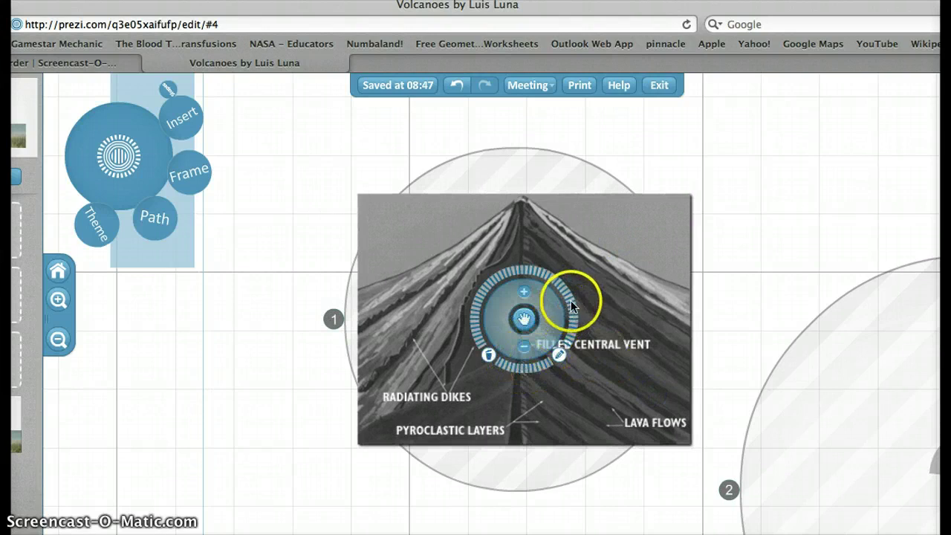
click(524, 352)
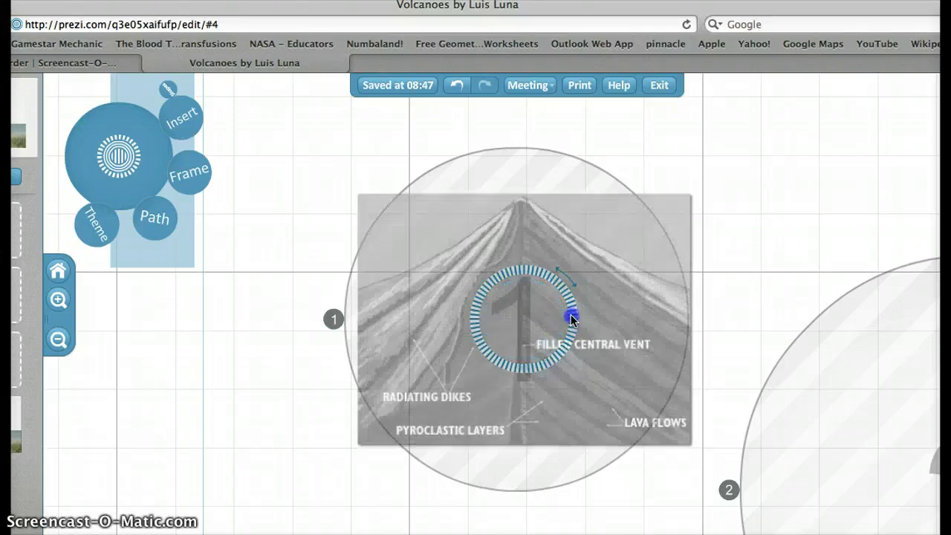
mouse_move(571, 321)
mouse_down()
mouse_move(569, 335)
mouse_move(563, 291)
mouse_move(573, 308)
mouse_move(562, 311)
mouse_up()
click(523, 348)
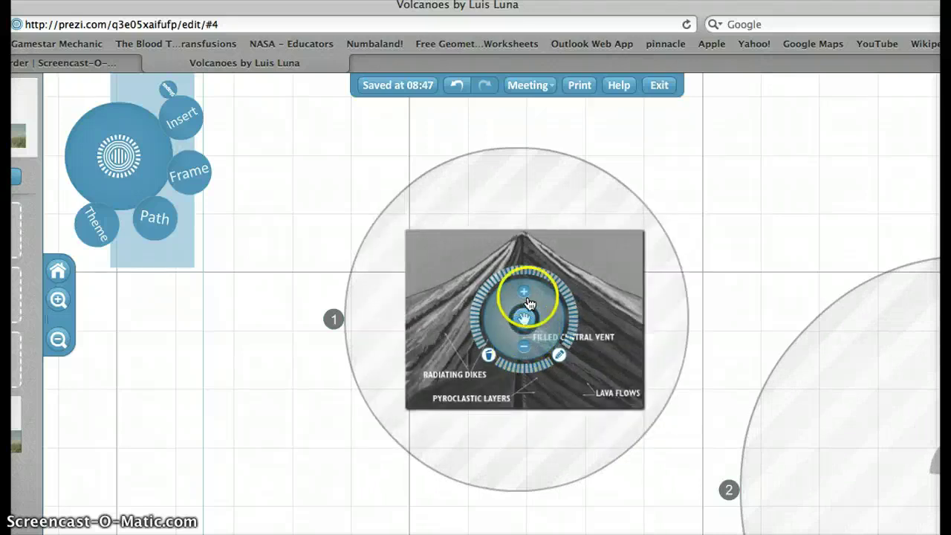
click(523, 331)
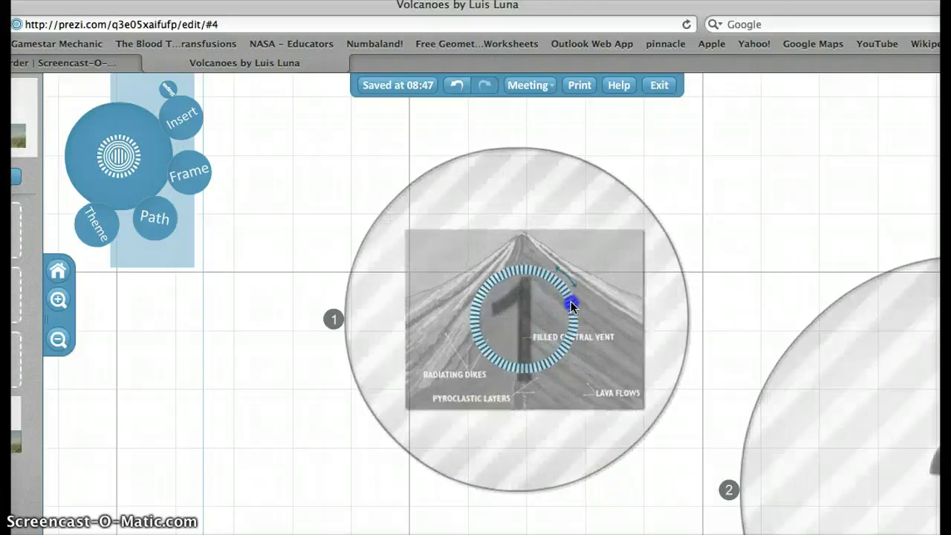
click(570, 301)
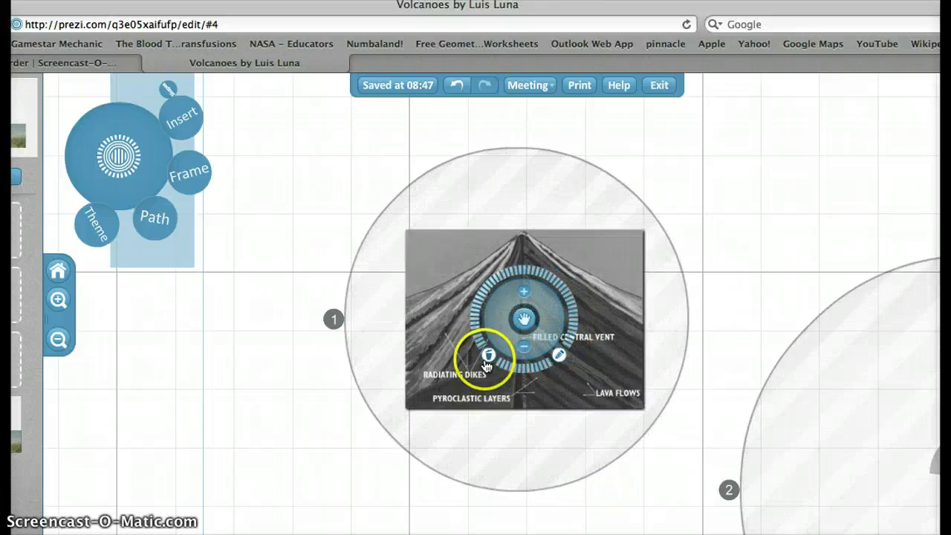
click(171, 281)
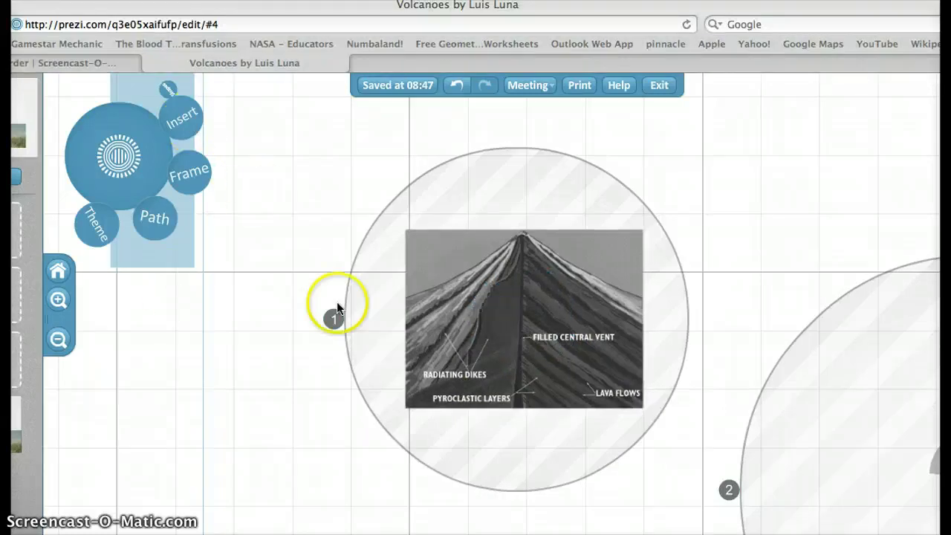
- Add a text box below the volcano image reading 'Composite Volcano'
click(427, 438)
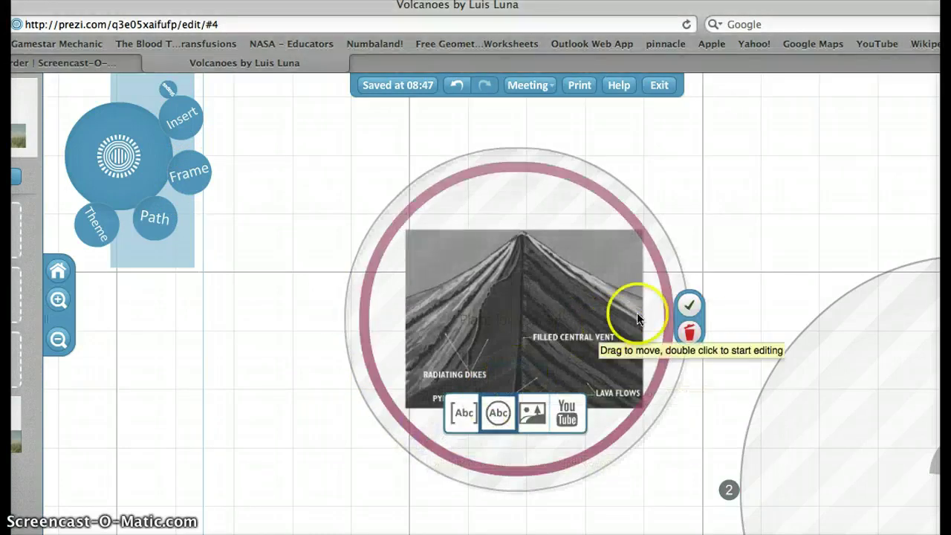
double_click(328, 434)
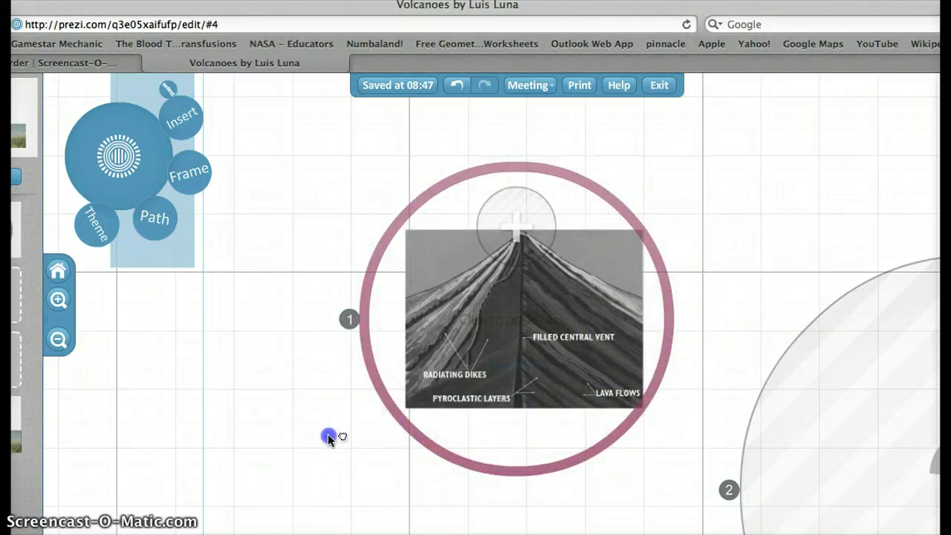
click(299, 420)
double_click(298, 419)
click(235, 352)
double_click(234, 349)
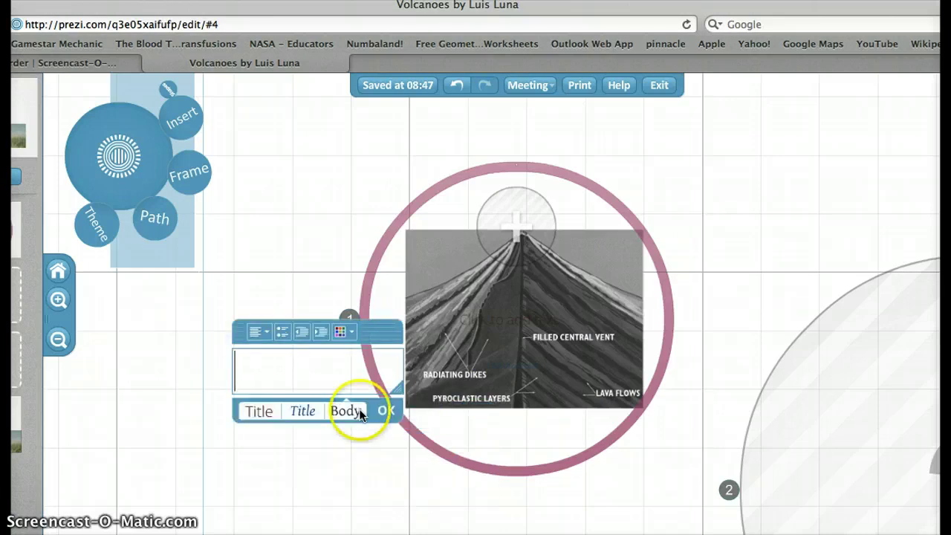
click(293, 376)
text(Comp)
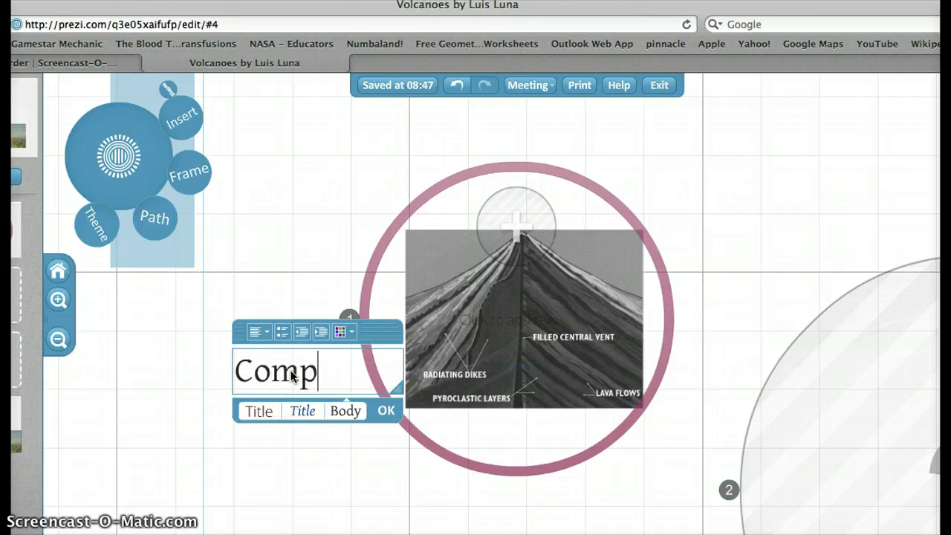
text(osite Volcano)
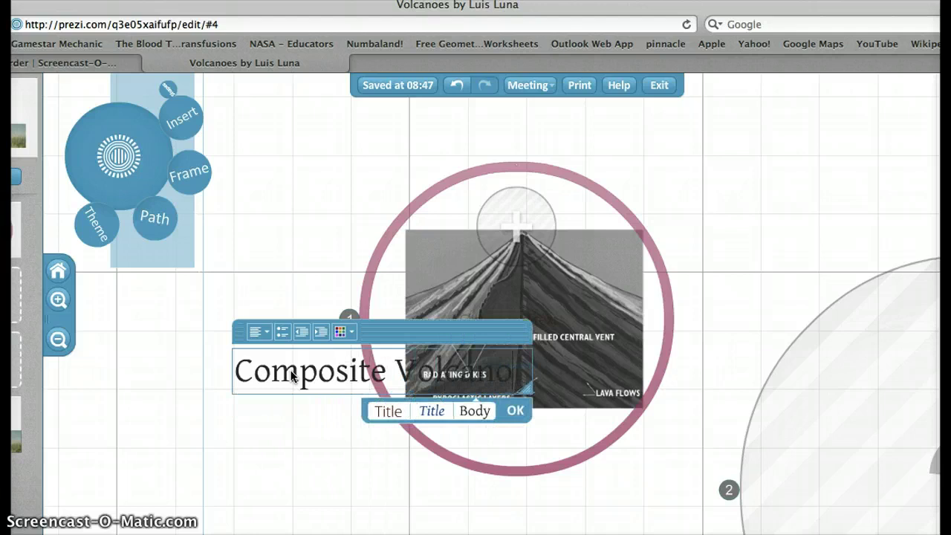
- Style the caption as italic Title and centre it beneath the volcano diagram
click(439, 411)
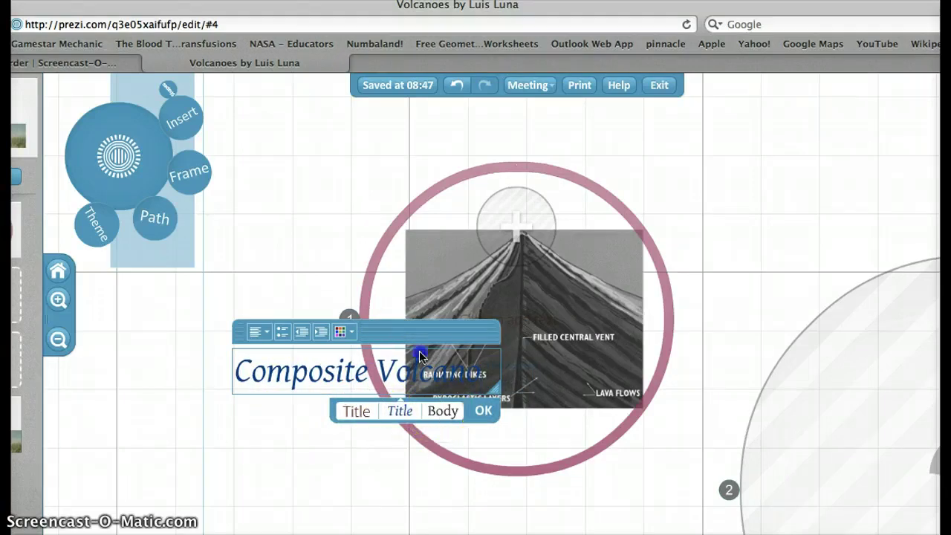
drag(394, 332, 420, 358)
drag(476, 350, 601, 406)
click(637, 487)
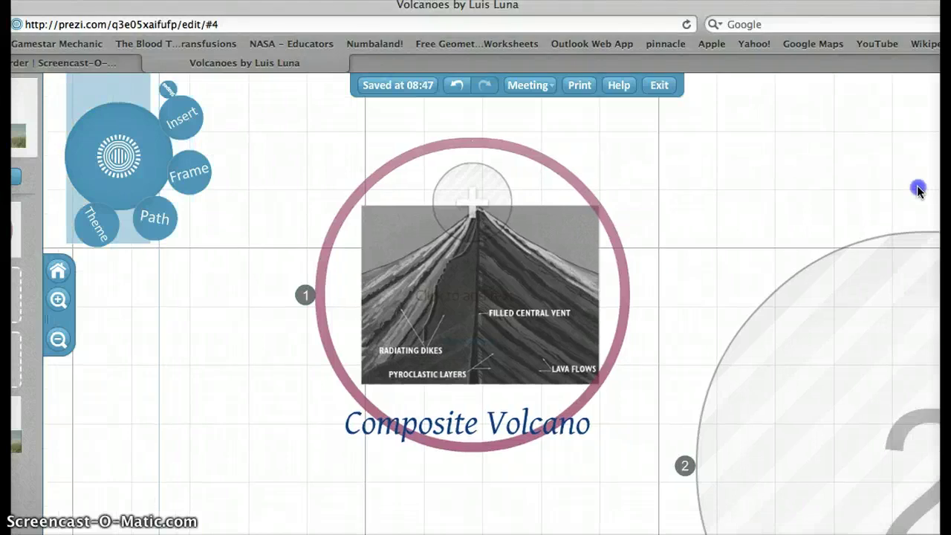
- Pan the canvas until frame 2 is centred
drag(787, 216, 700, 174)
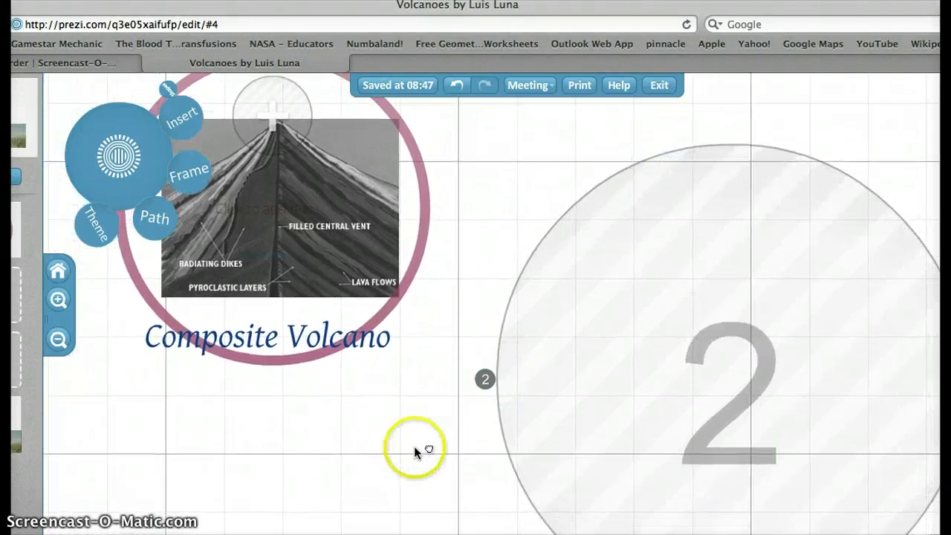
drag(414, 446, 260, 361)
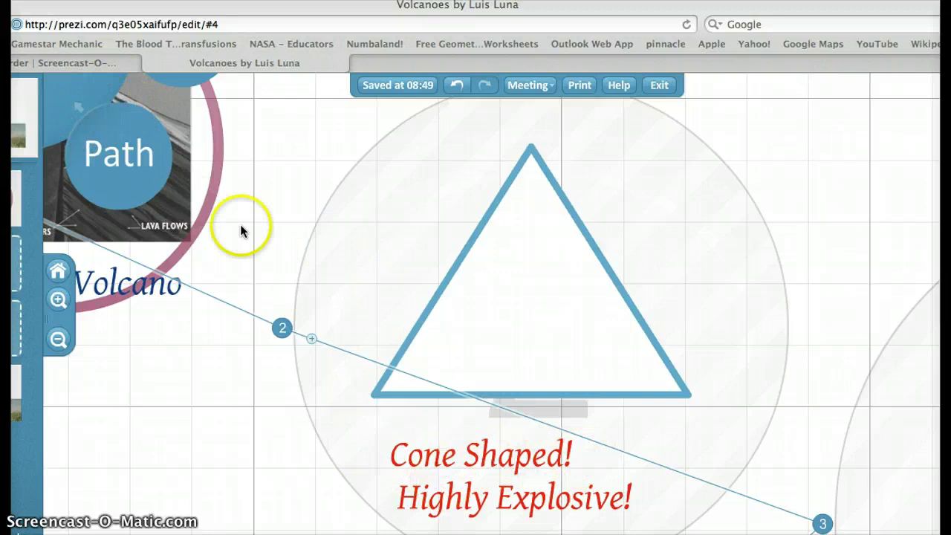
- Add the triangle as path stop 5, then select the Composite Volcano path step
click(81, 112)
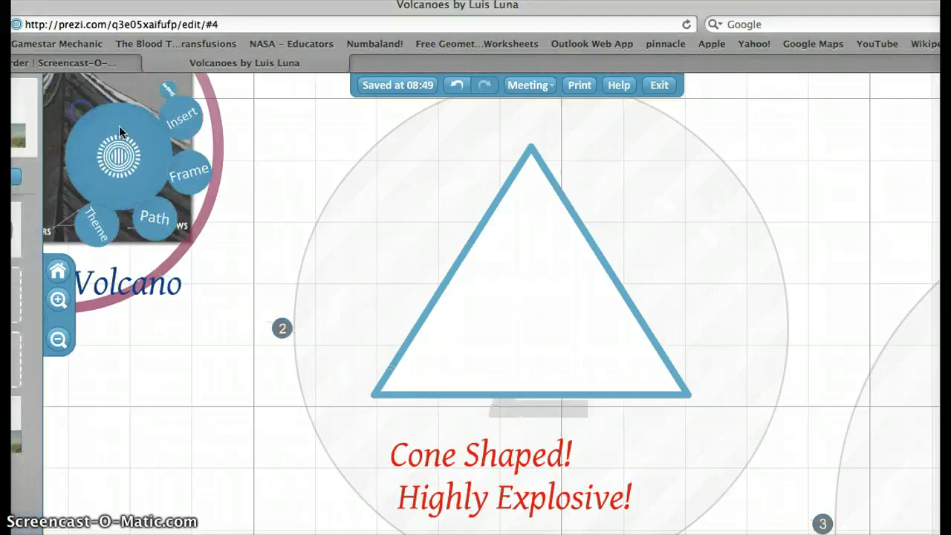
click(171, 210)
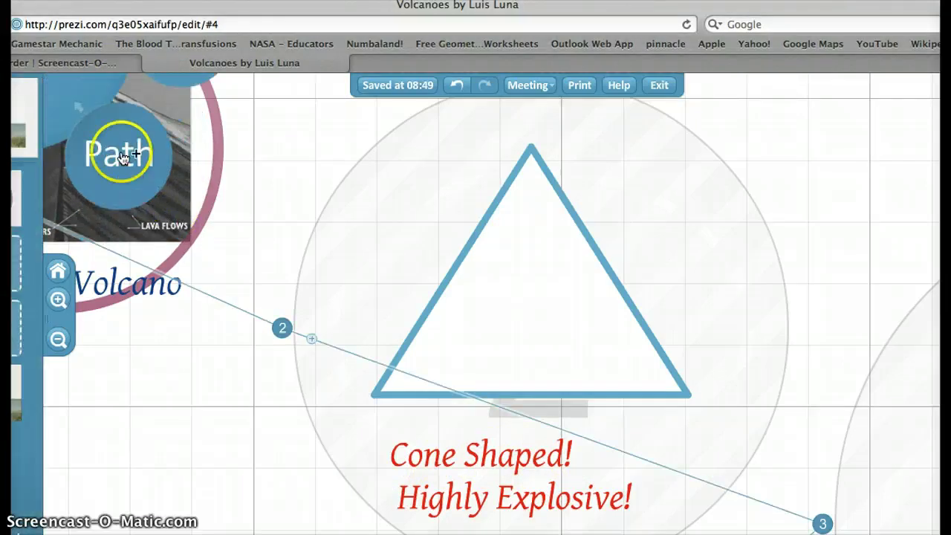
click(88, 134)
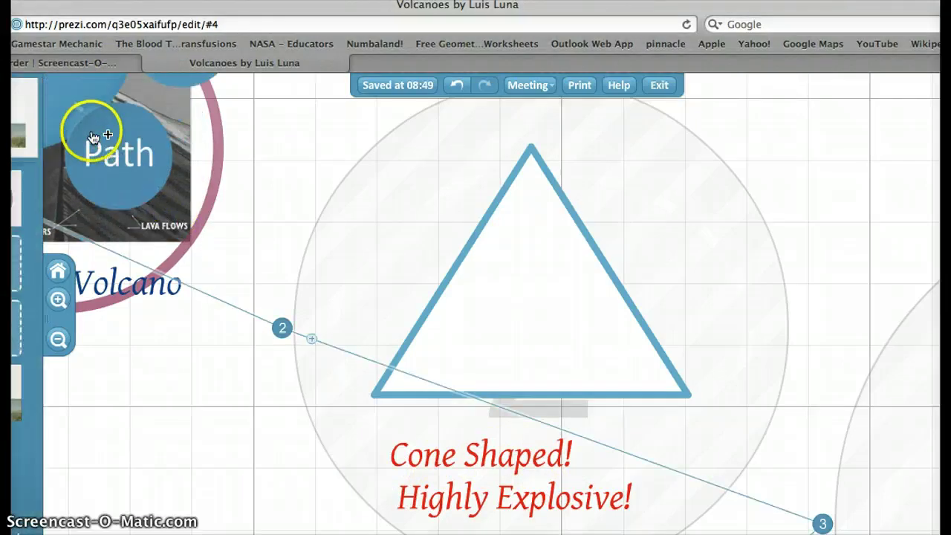
click(401, 340)
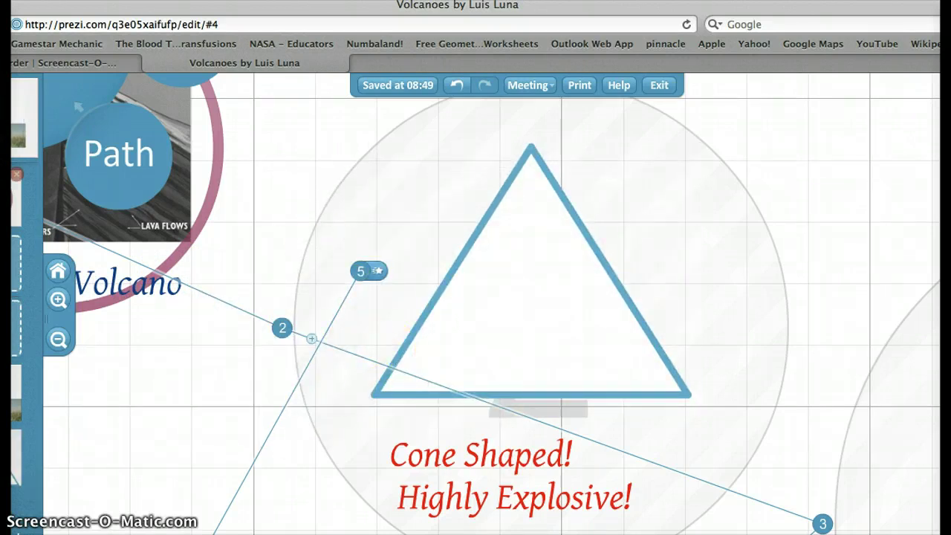
click(18, 199)
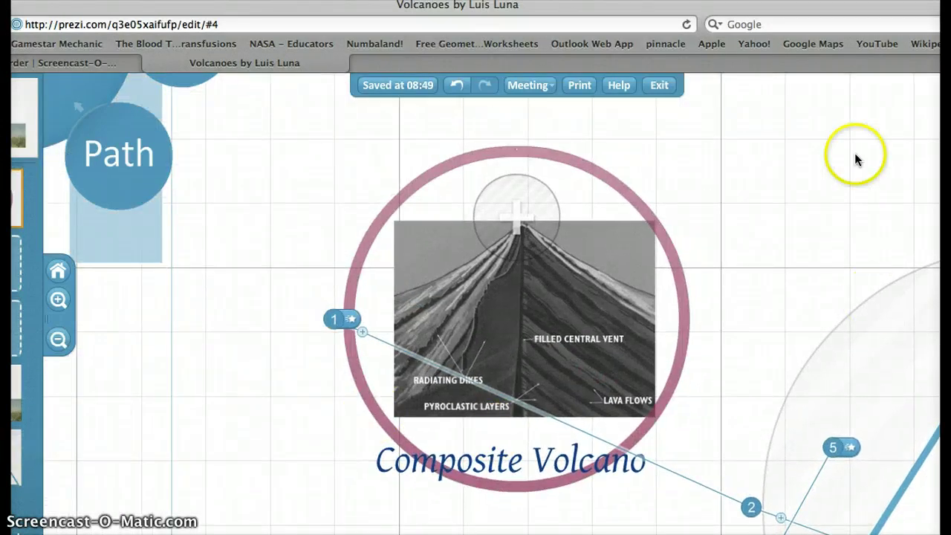
- Shift and shrink the browser window, then launch the full-screen presentation
drag(816, 7, 749, 7)
click(891, 498)
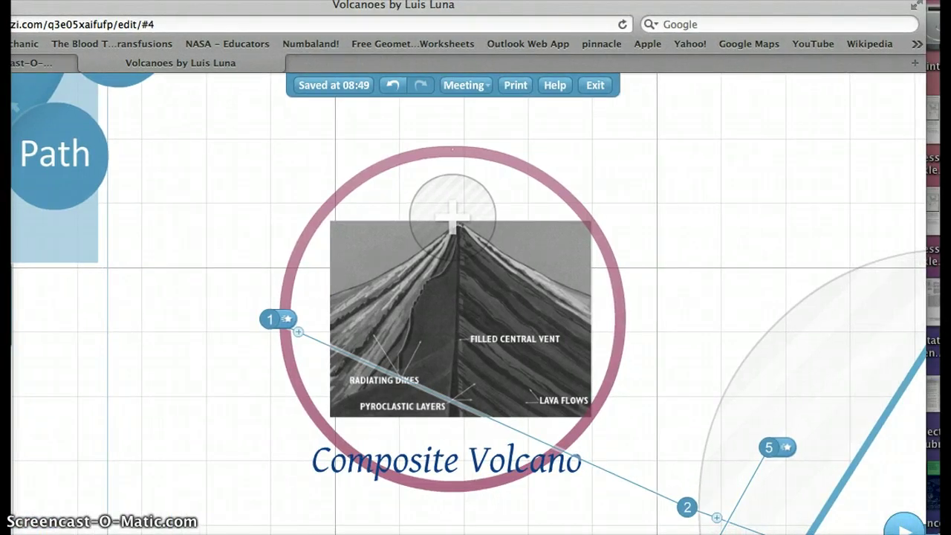
drag(923, 529, 912, 505)
click(897, 485)
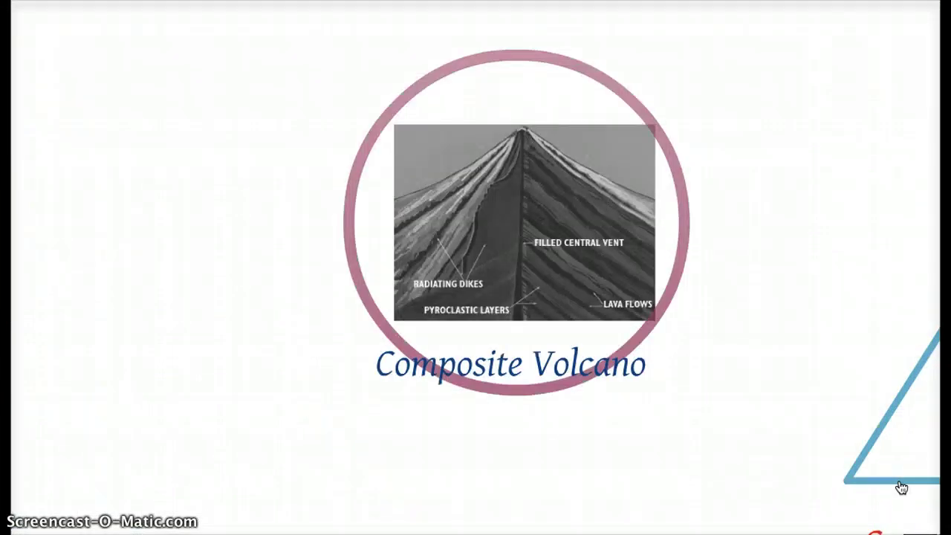
- Advance the presentation from its opening Composite Volcano frame
click(739, 458)
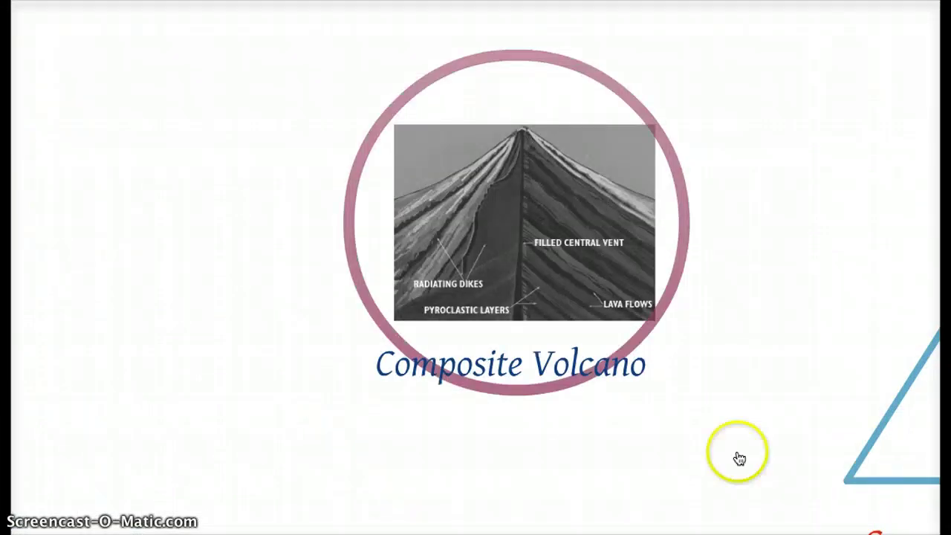